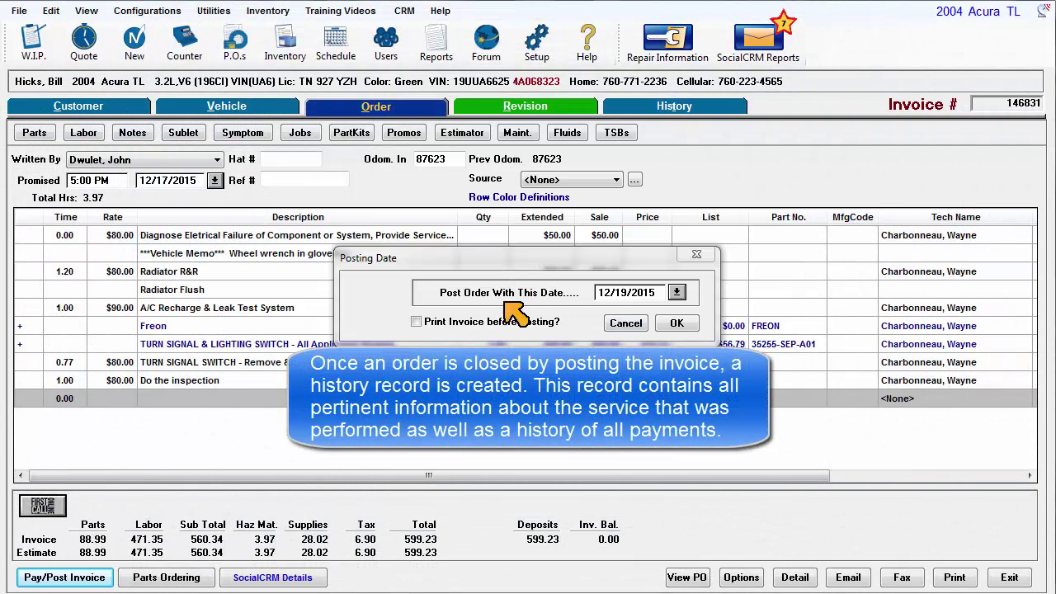
Confirm posting the 2004 Acura TL invoice with the 12/19/2015 posting date
left_click(691, 324)
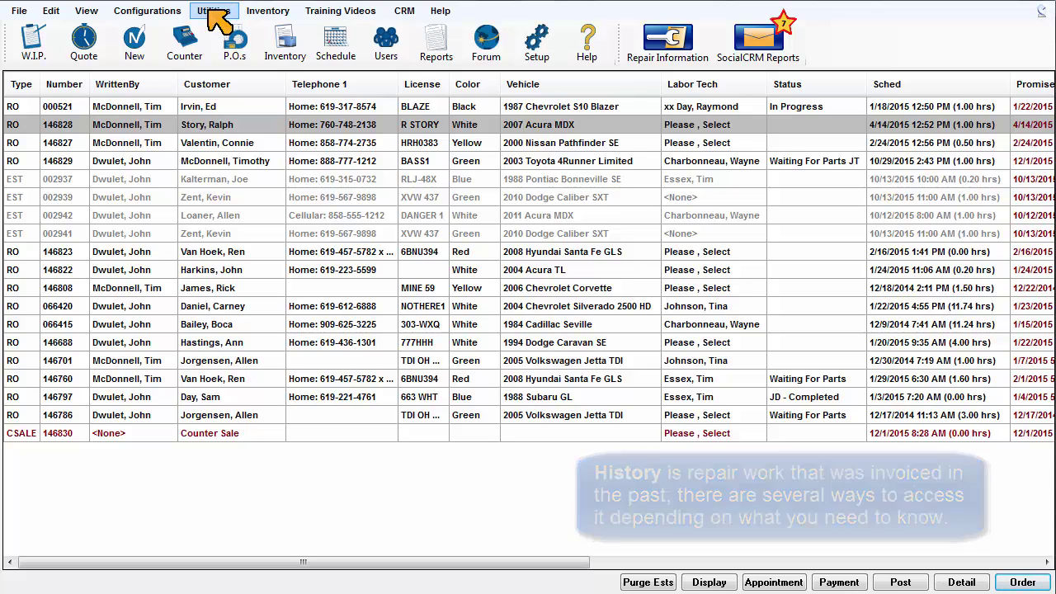
Load the Acura TL customer's record, show its invoice history with categories, then return to W.I.P
left_click(216, 13)
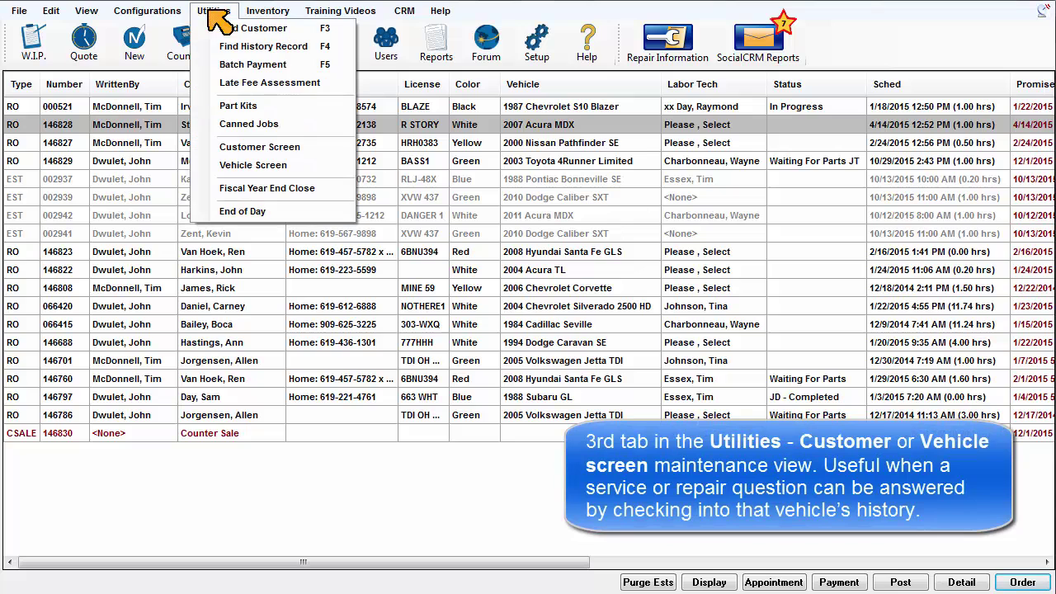
left_click(328, 149)
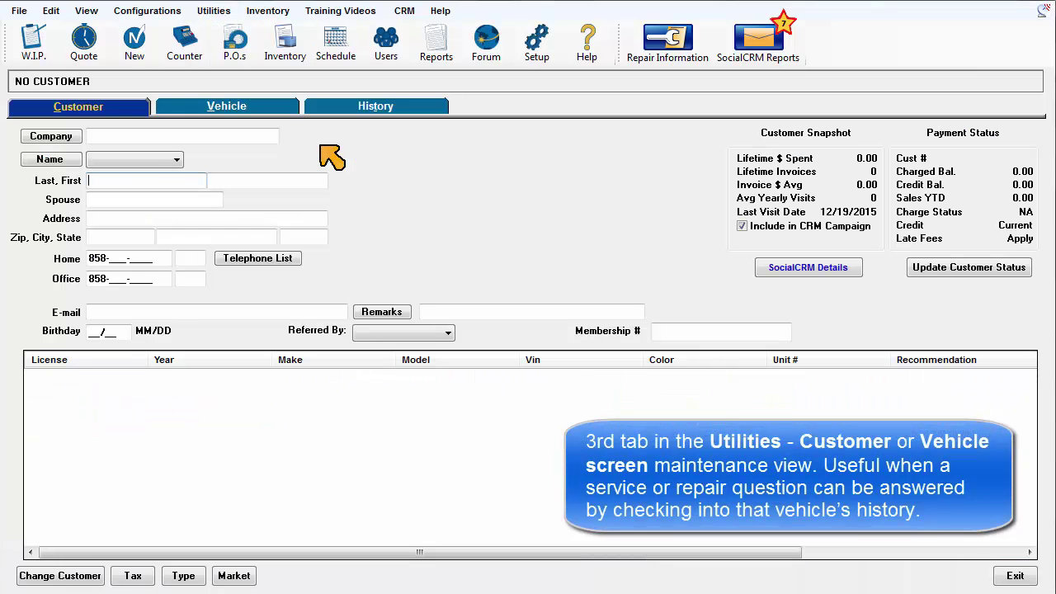
left_click(63, 160)
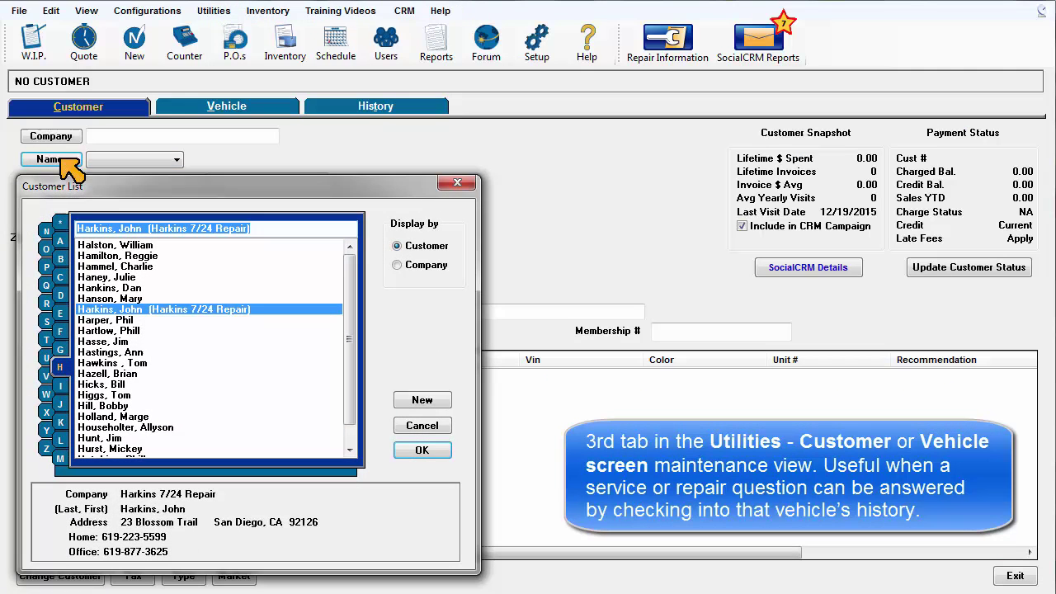
double_click(113, 384)
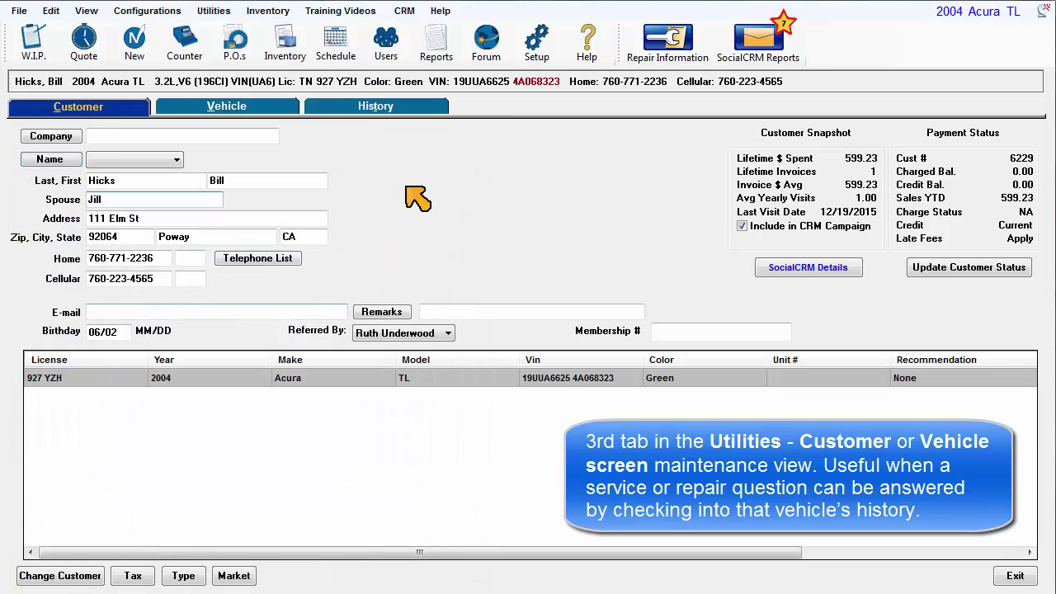
left_click(397, 110)
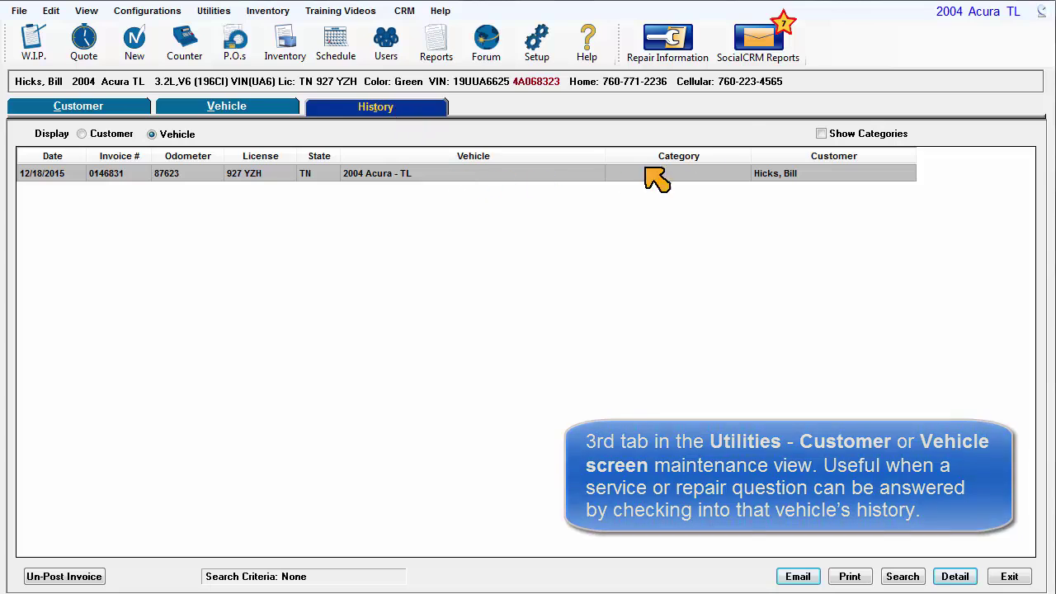
left_click(821, 134)
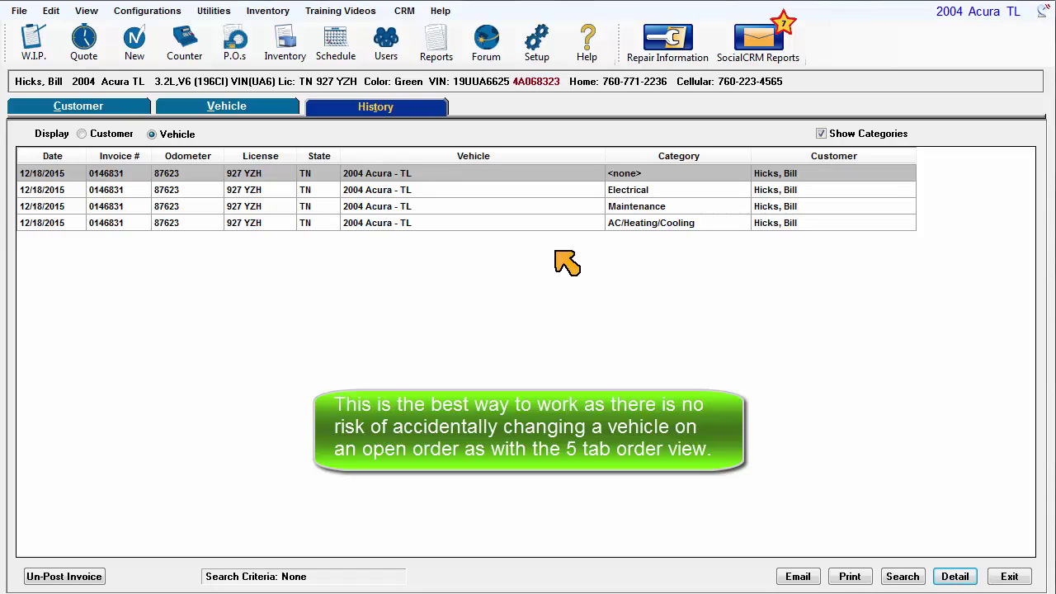
left_click(33, 50)
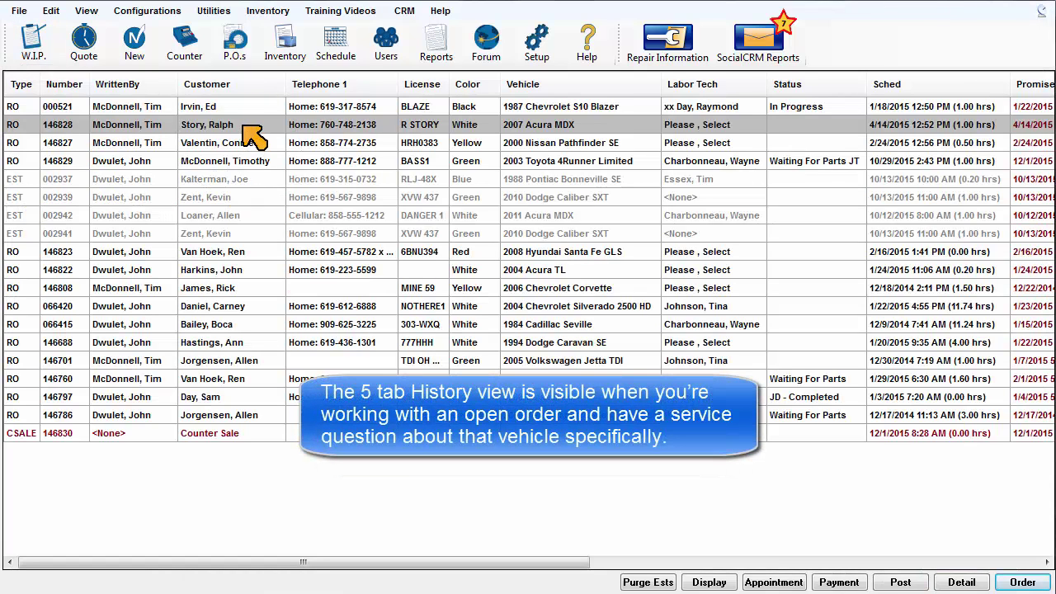
Open the 2007 Acura MDX order's history, toggling Display to Customer and back to Vehicle
double_click(244, 128)
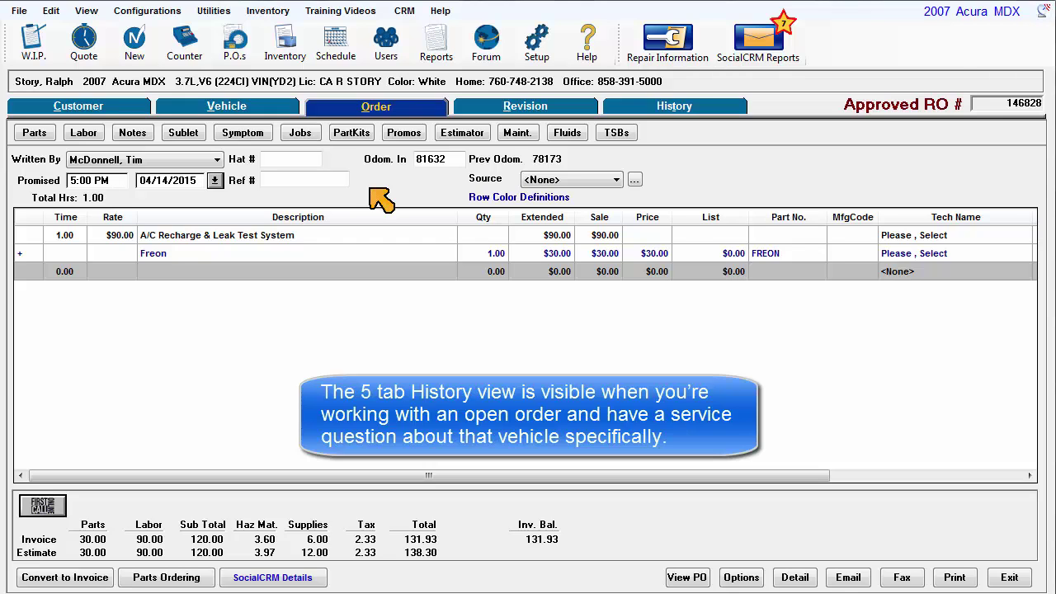
left_click(700, 110)
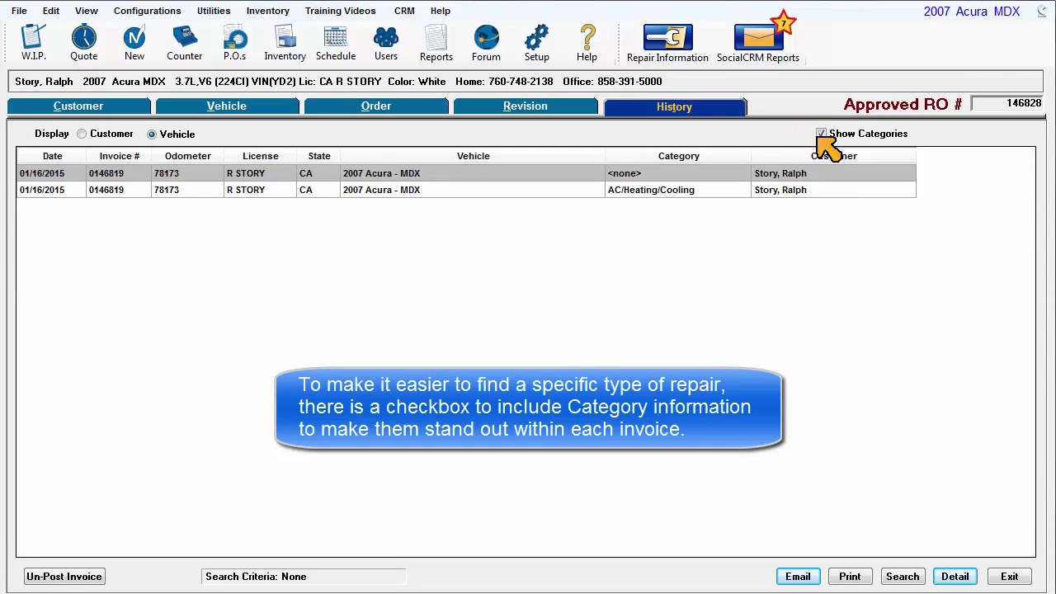
left_click(94, 133)
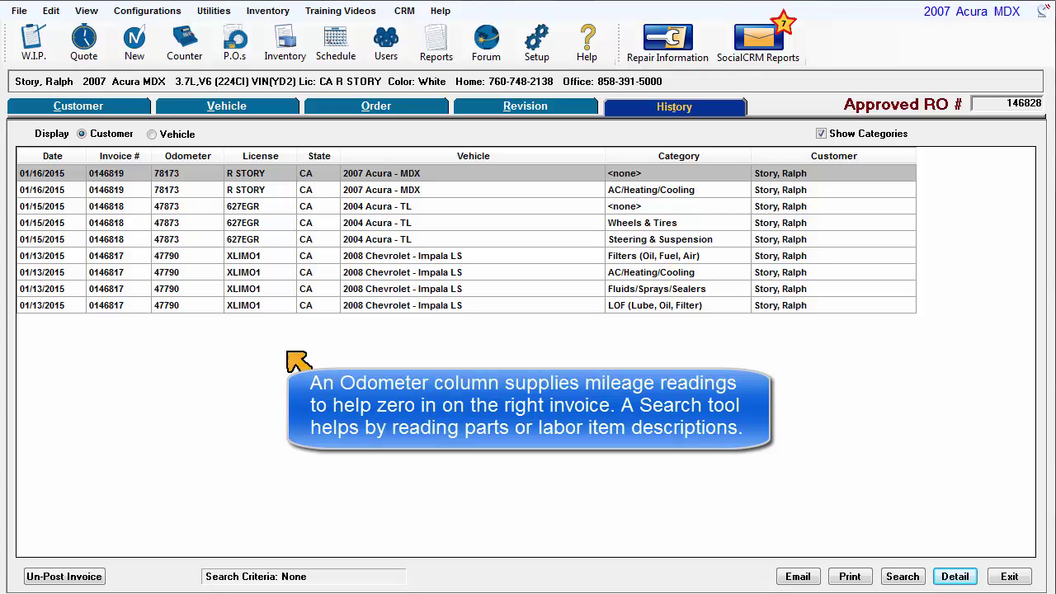
left_click(152, 134)
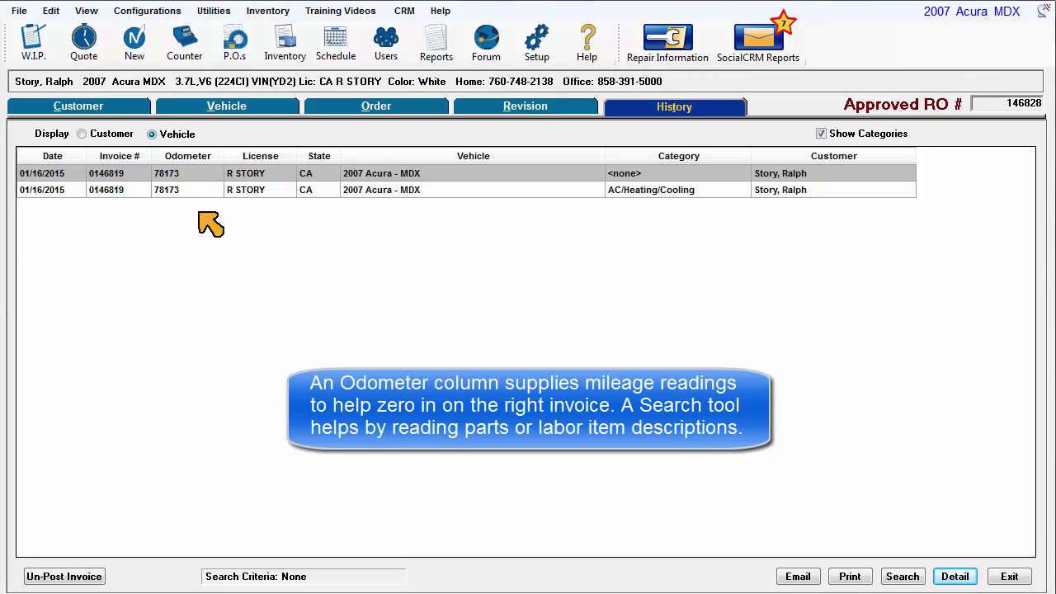
Cancel a word search, then open the 01/16/2015 invoice's History Detail
left_click(903, 577)
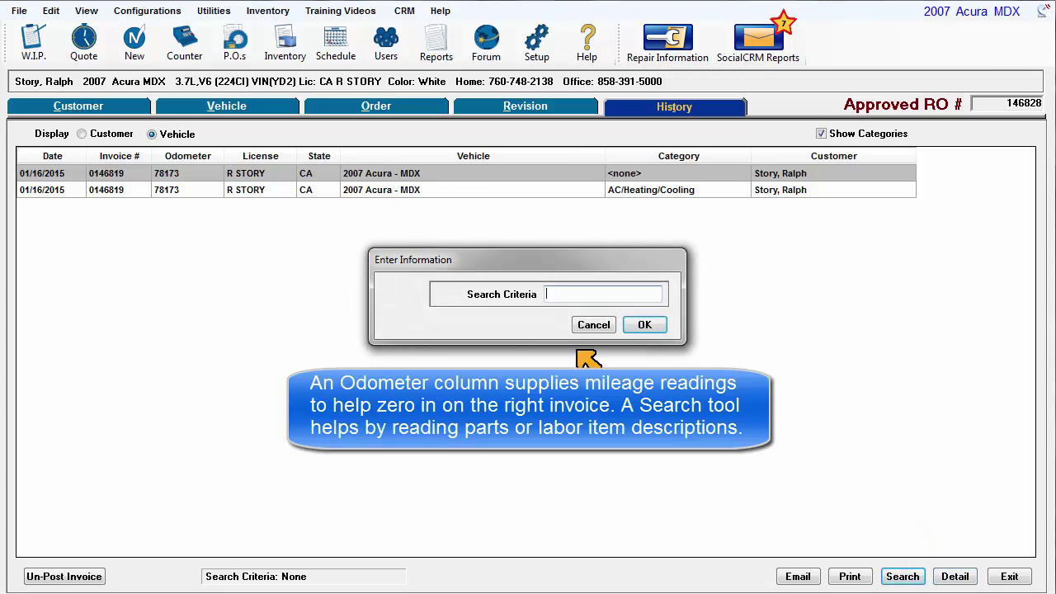
left_click(591, 325)
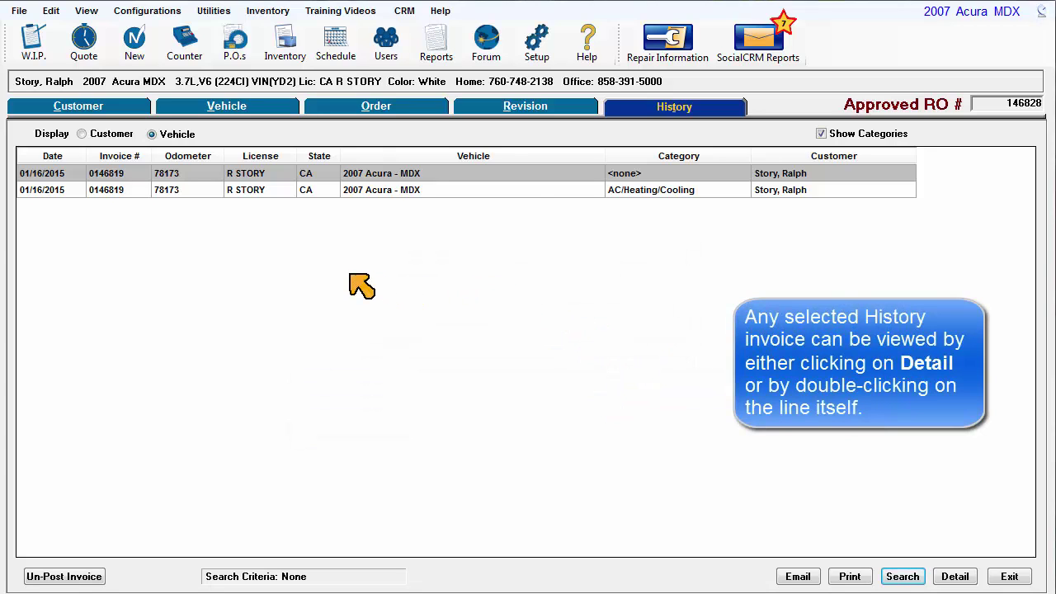
double_click(257, 177)
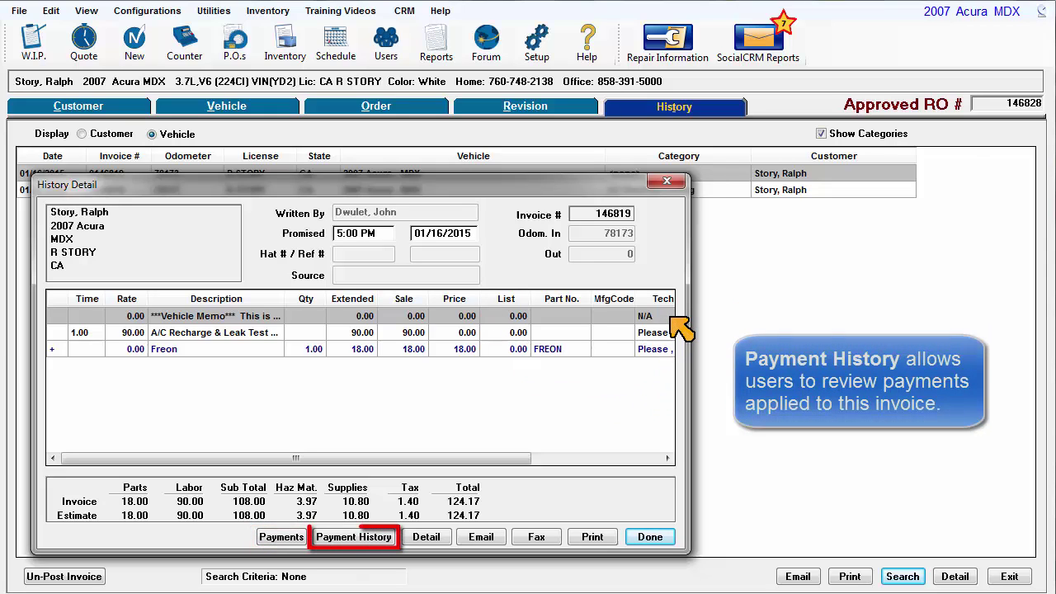
Review the invoice's payments and A/C Recharge labor line, then close History Detail
left_click(386, 537)
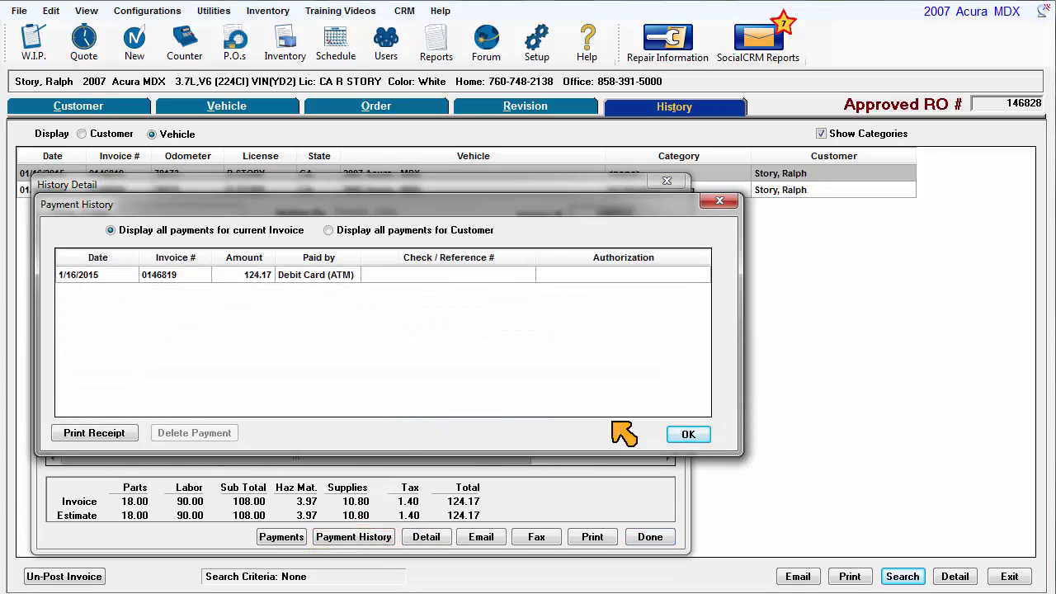
left_click(688, 434)
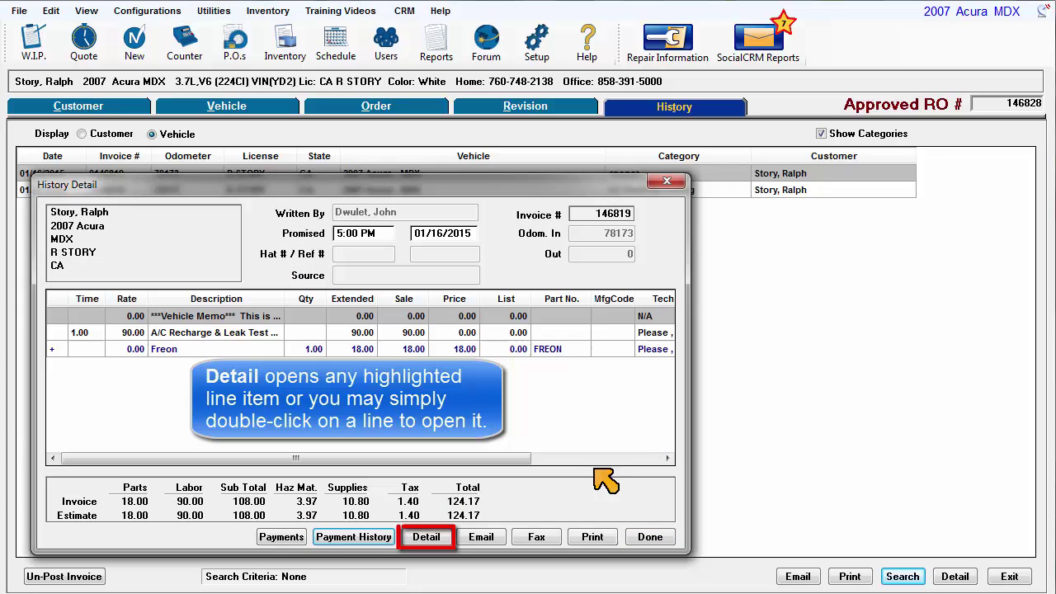
double_click(263, 335)
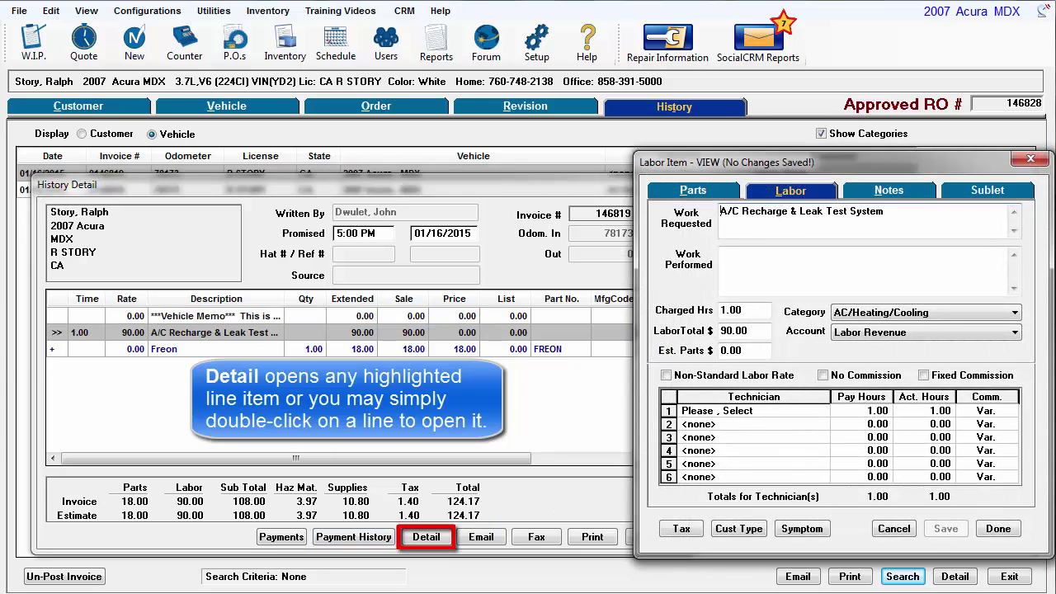
left_click(907, 528)
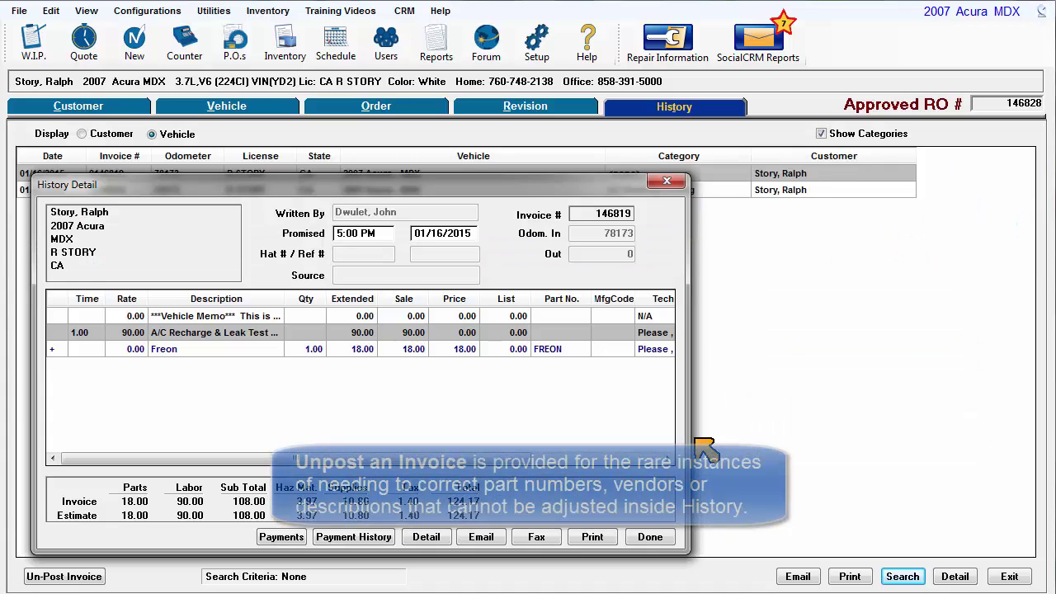
left_click(655, 540)
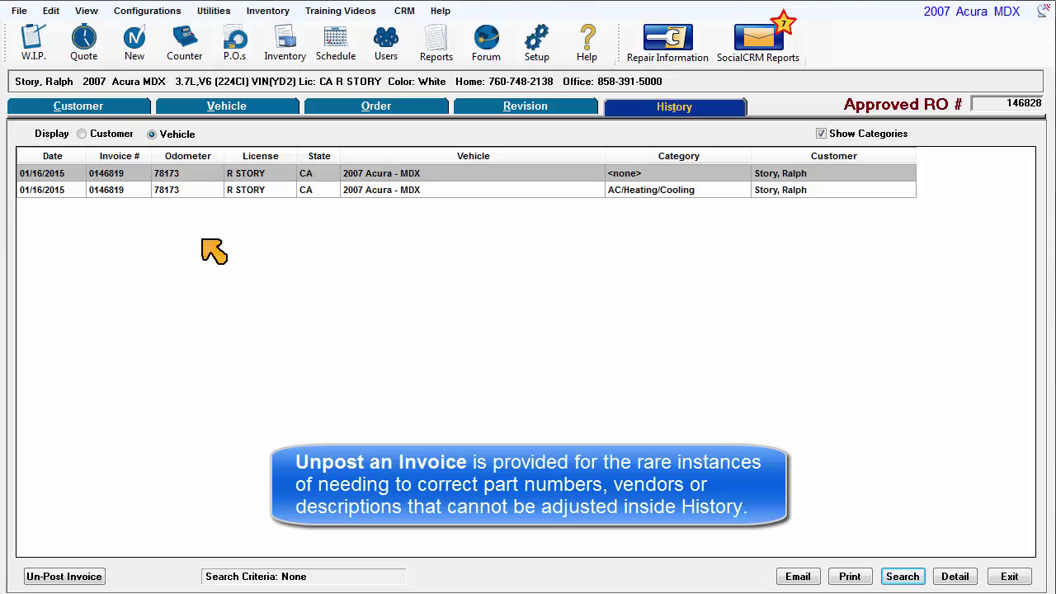
Un-post invoice 146819 answering Yes, No, No, then show history for the whole customer
left_click(65, 576)
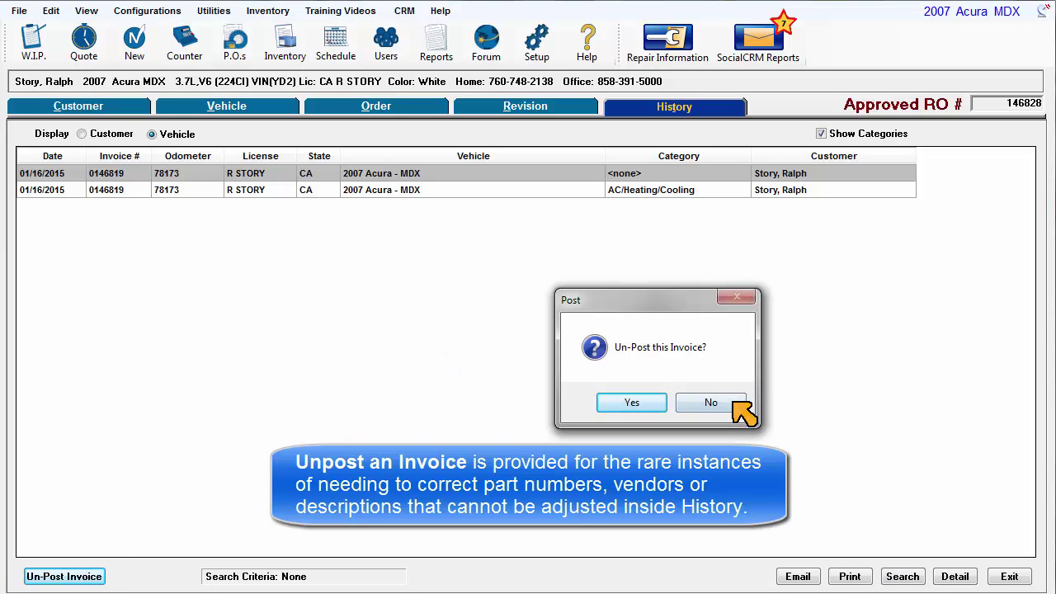
left_click(650, 405)
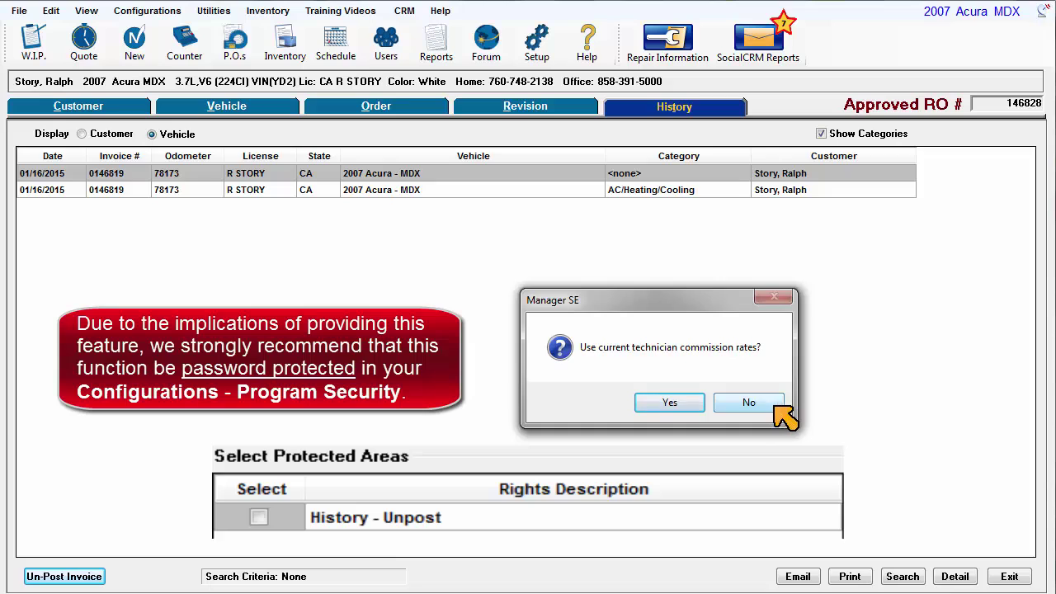
left_click(776, 408)
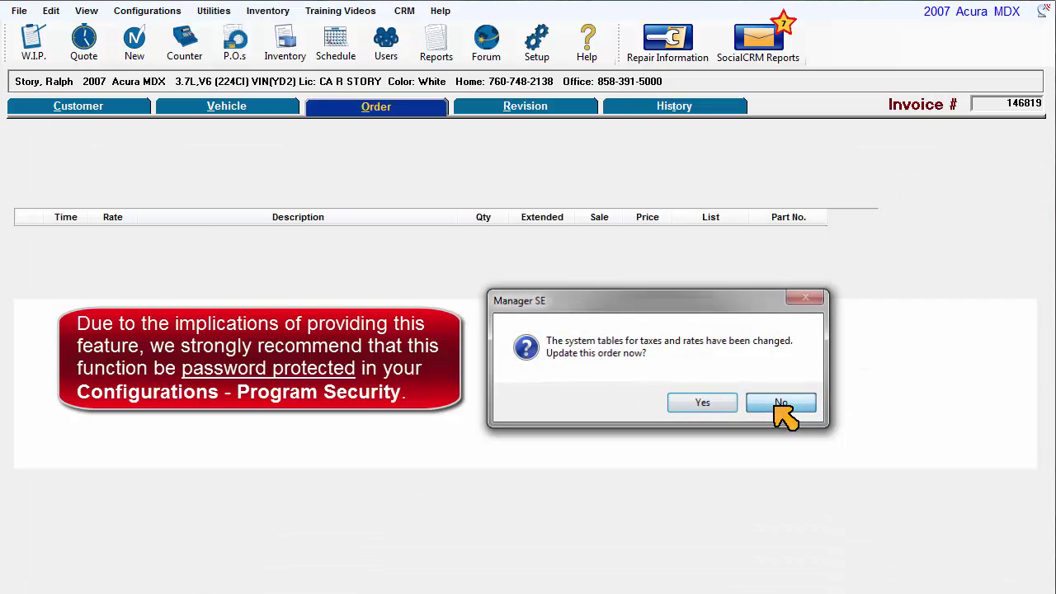
left_click(782, 404)
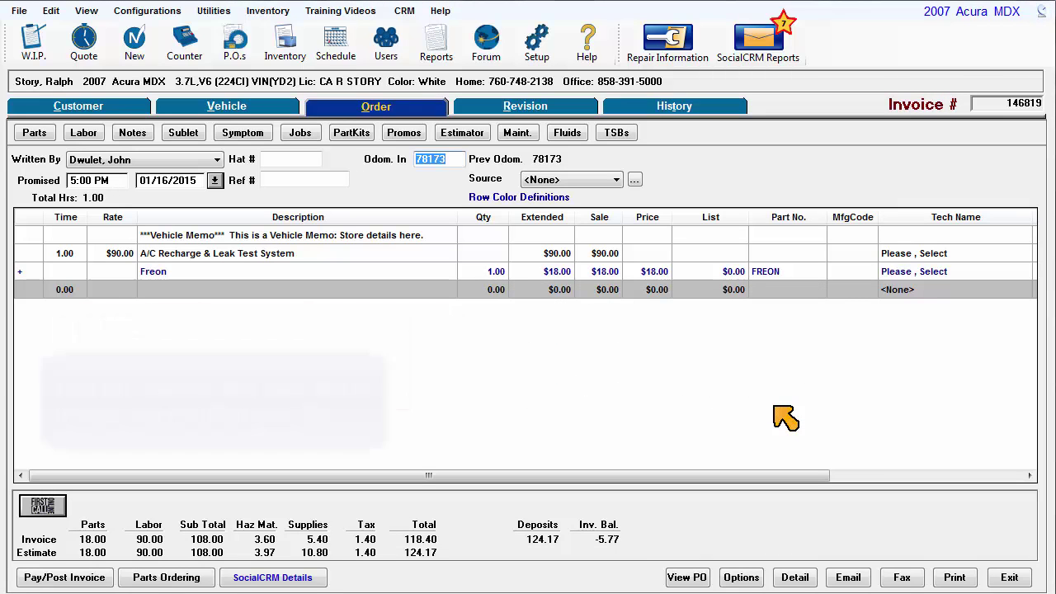
left_click(689, 112)
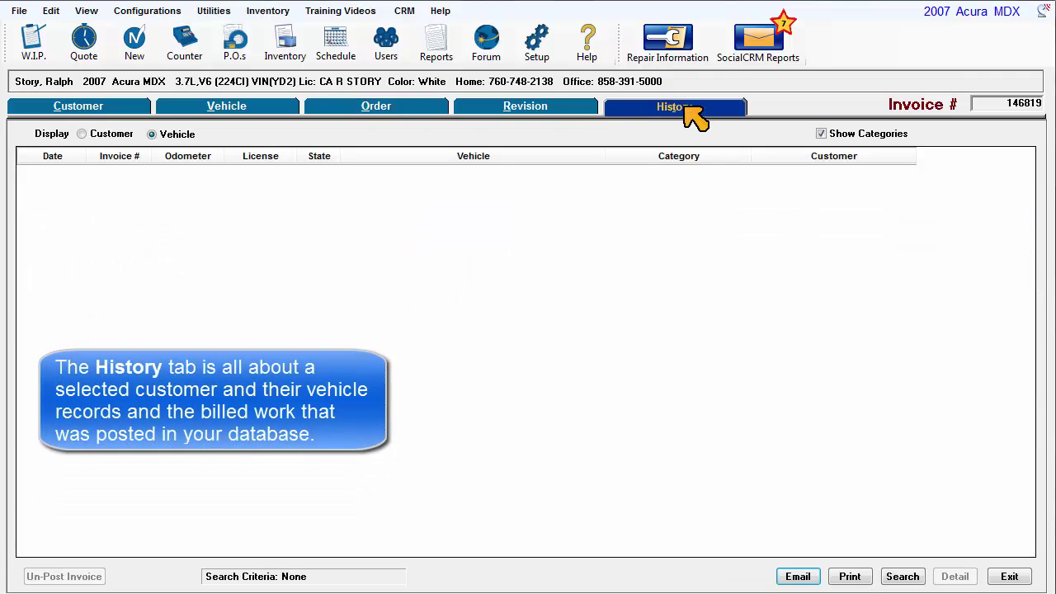
left_click(82, 133)
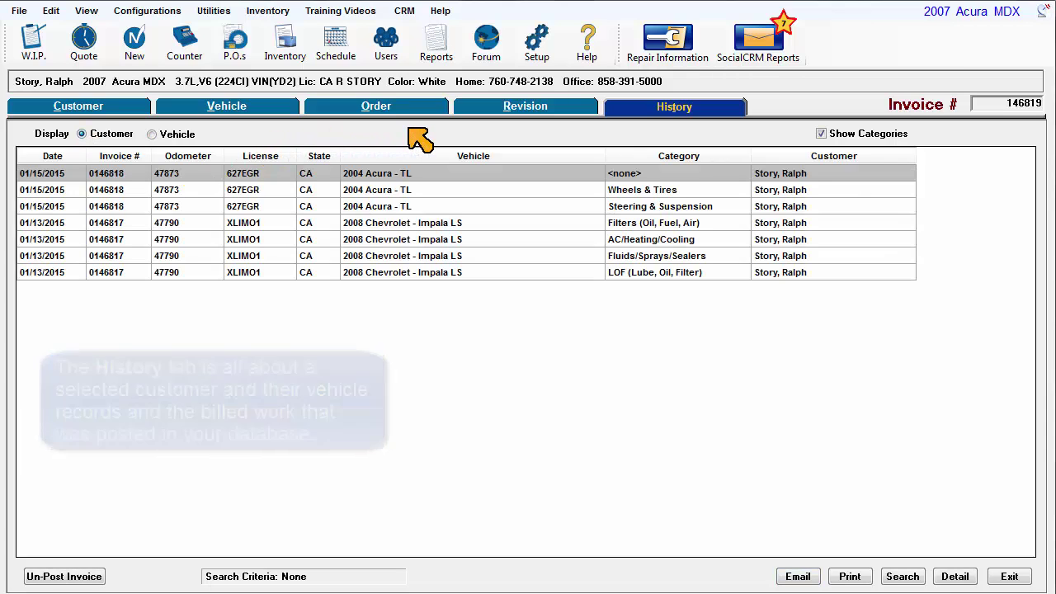
Open Find History Record listing invoices by number, with Save Search ticked
left_click(217, 12)
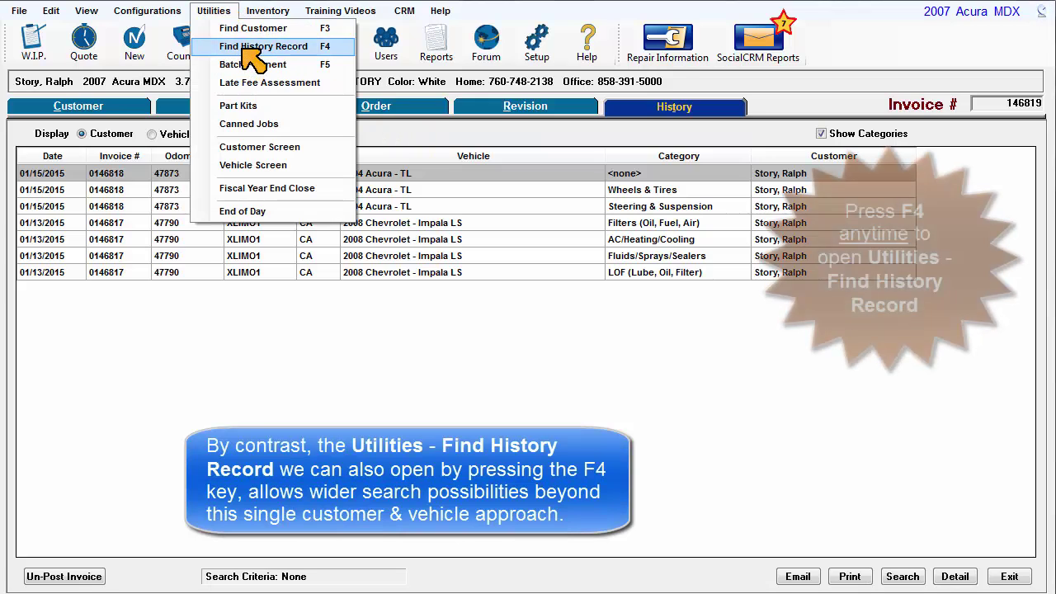
left_click(342, 48)
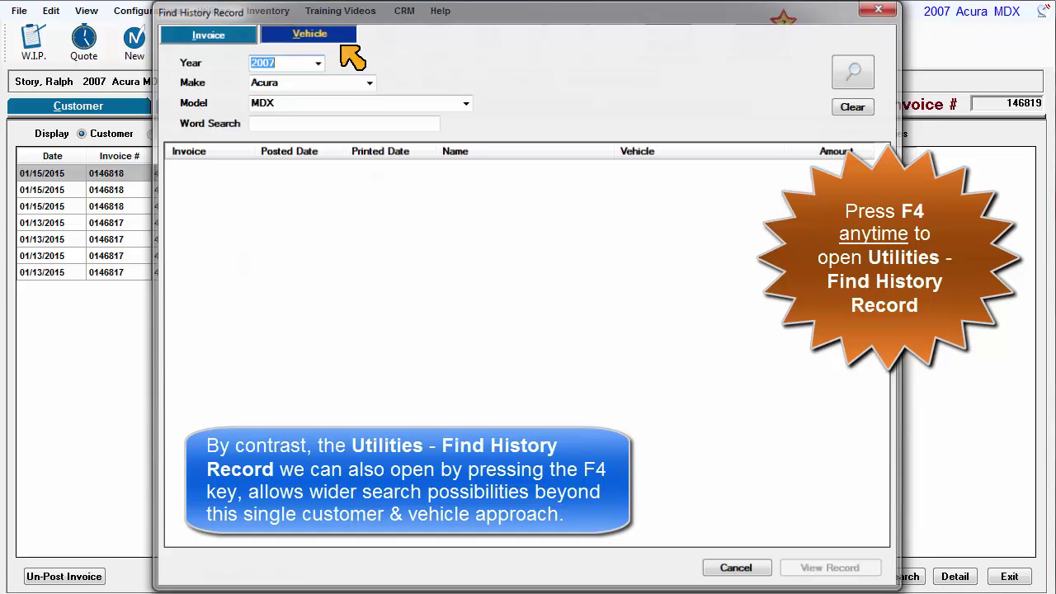
left_click(222, 31)
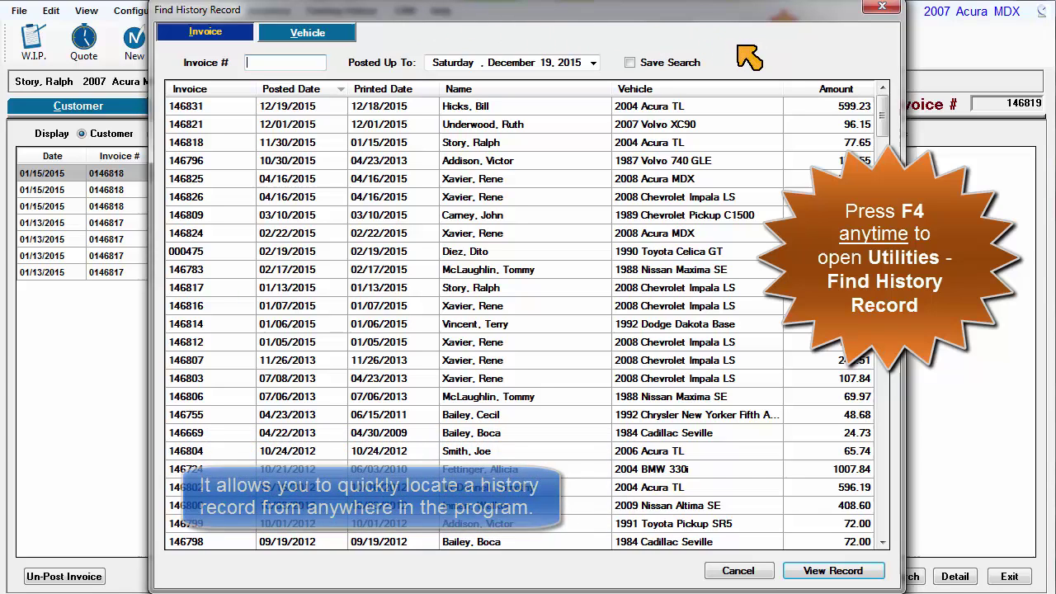
left_click(630, 63)
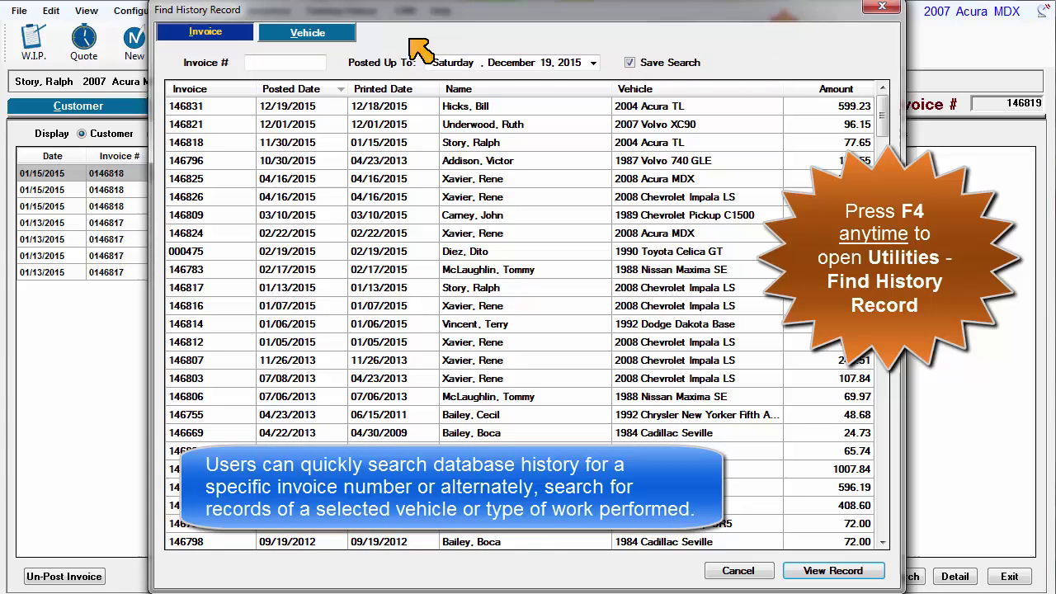
On the Vehicle tab, clear filters, search 'radiator', then narrow results to make 'chev'
left_click(345, 31)
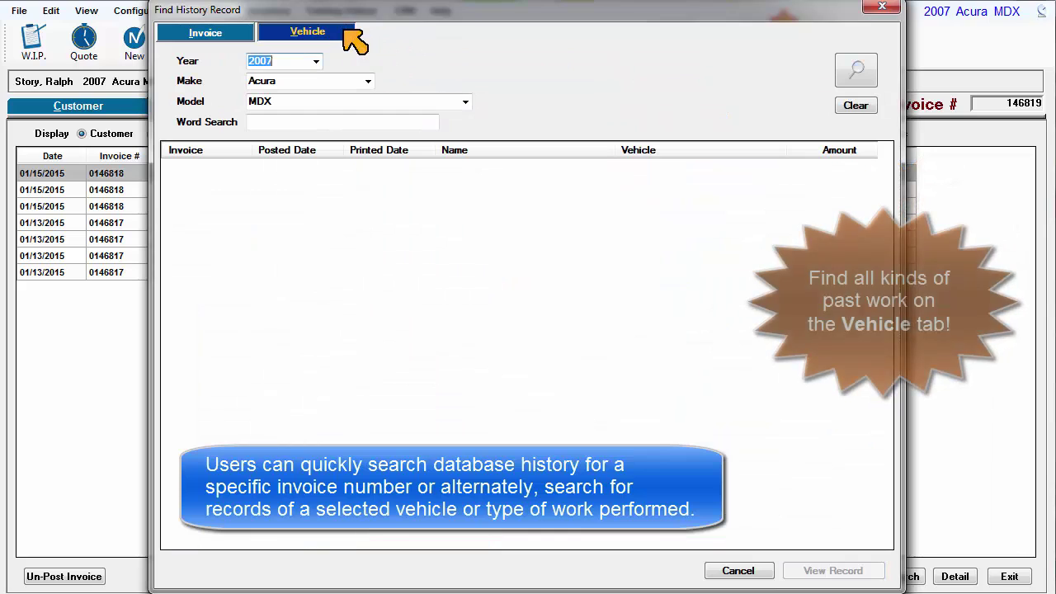
left_click(850, 105)
left_click(390, 124)
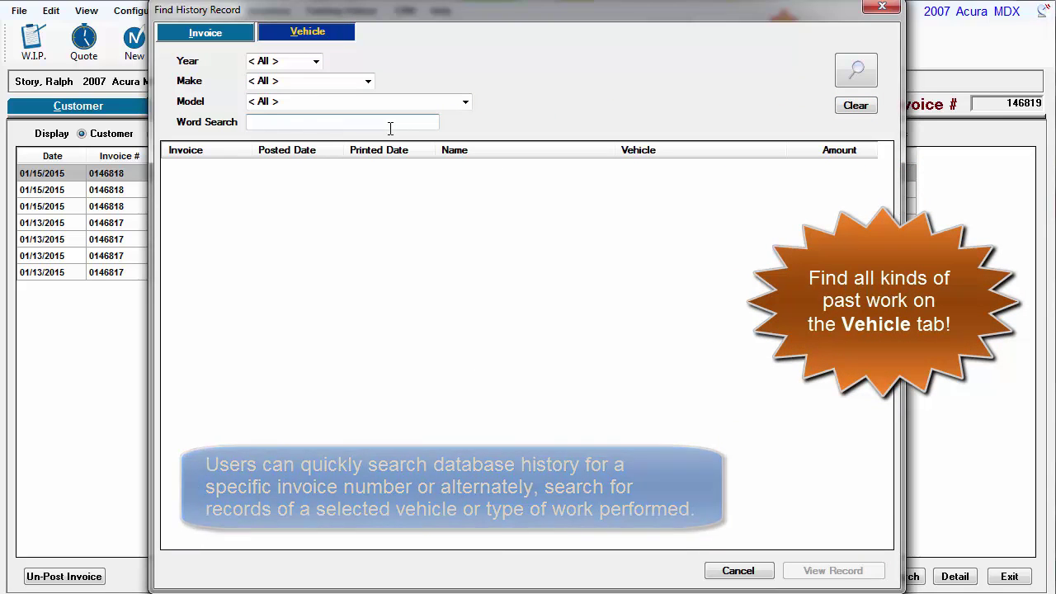
type("radiator")
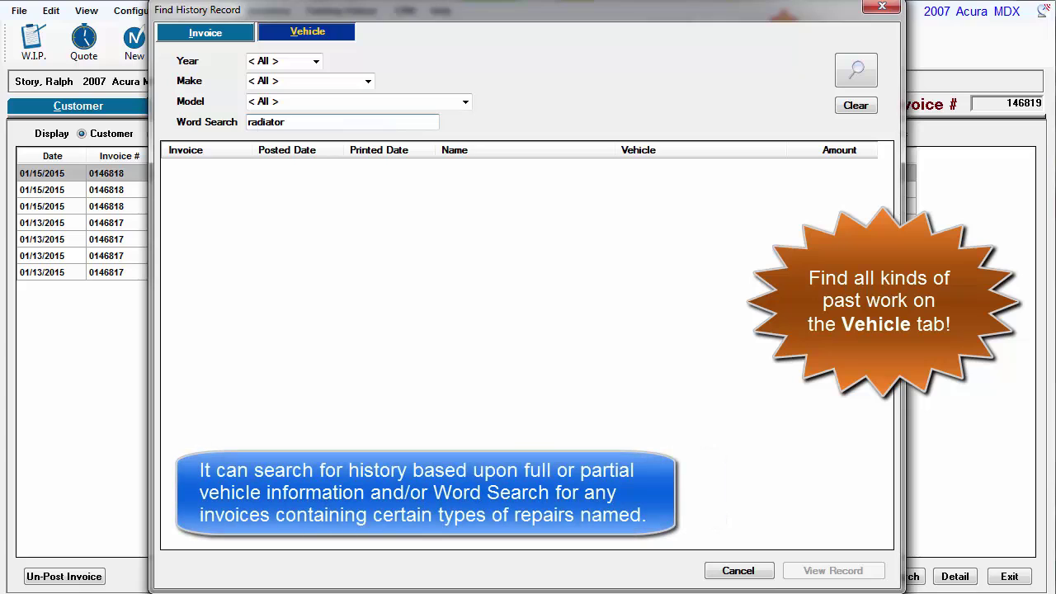
left_click(855, 71)
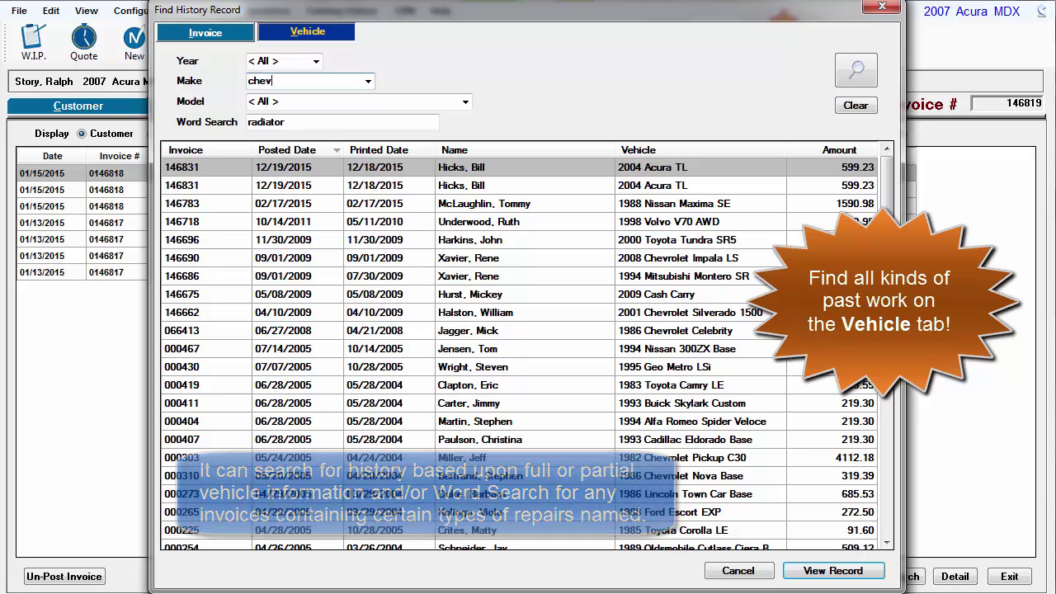
left_click(849, 79)
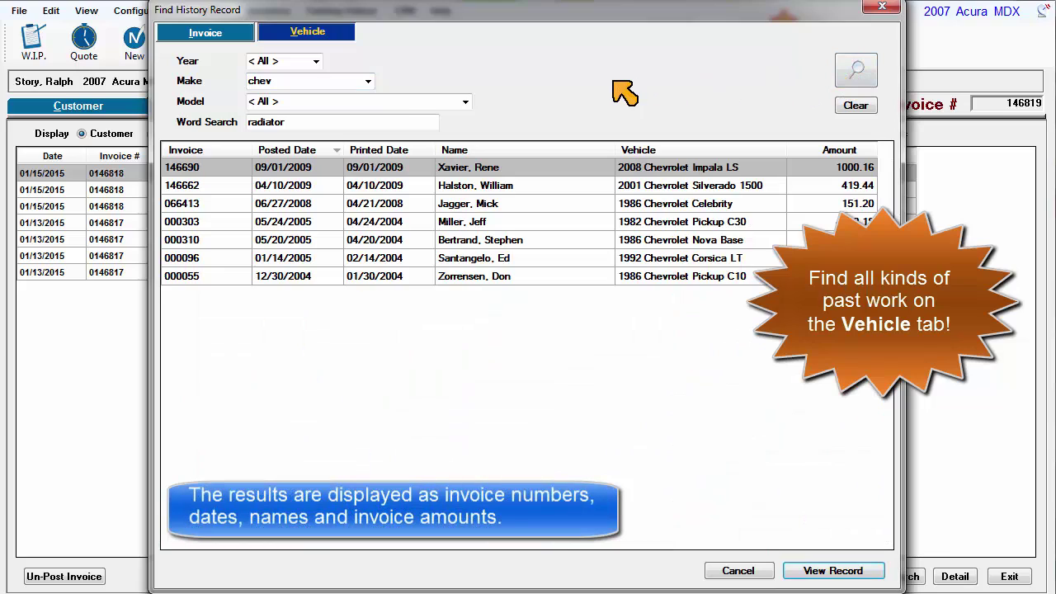